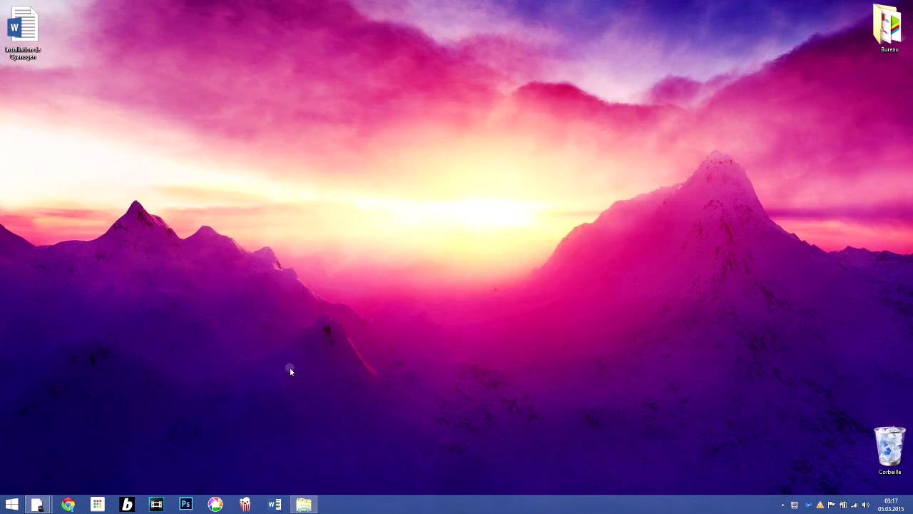
Bring up the new-tab Google Chrome window and search the web for "cyanogemod installer".
{"action": "mouse_move", "coordinate": [41, 504]}
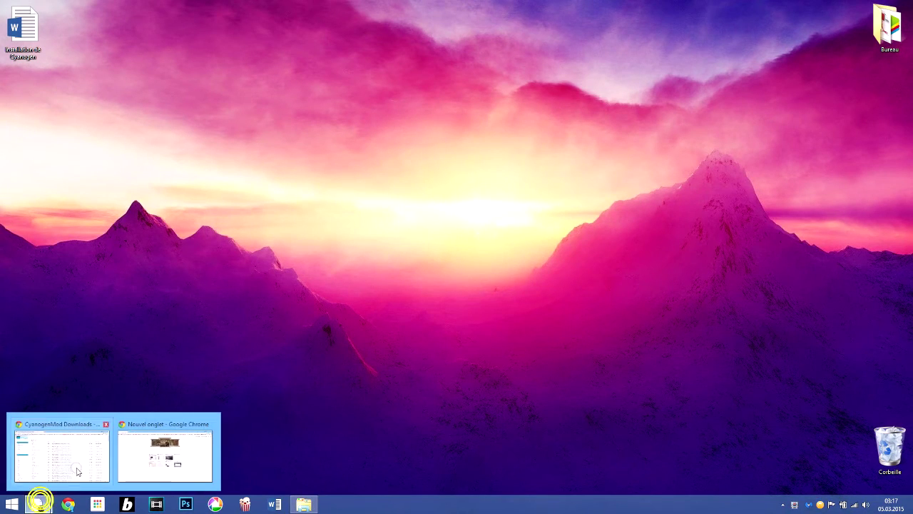
{"action": "left_click", "coordinate": [149, 461]}
{"action": "left_click", "coordinate": [137, 19]}
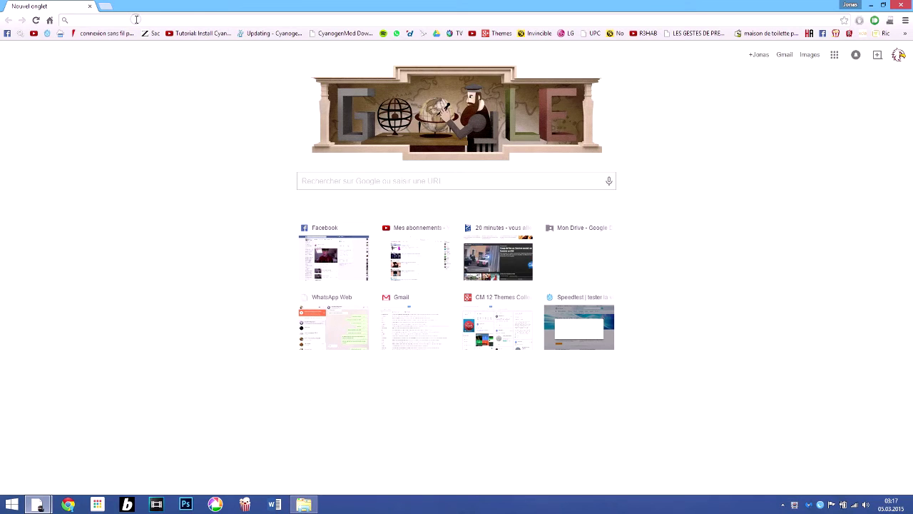
{"action": "type", "text": "cyanogemod instal"}
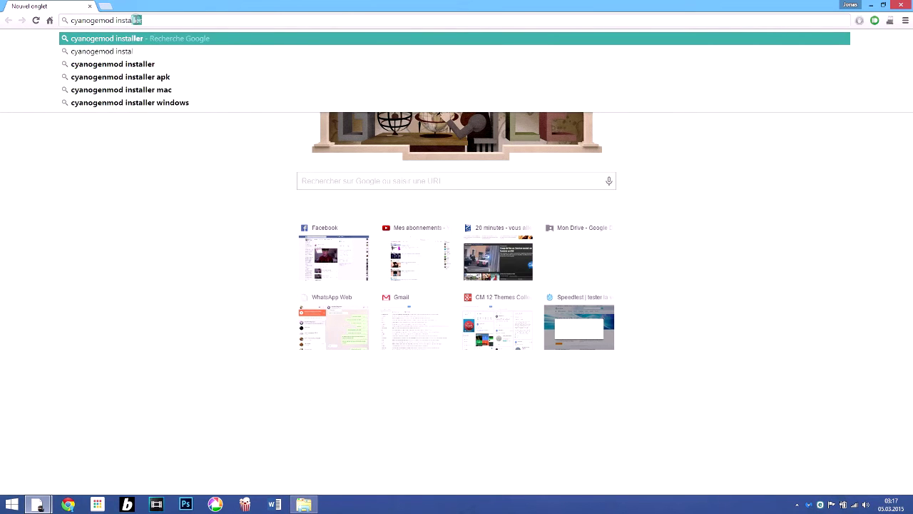
{"action": "key", "text": "Return"}
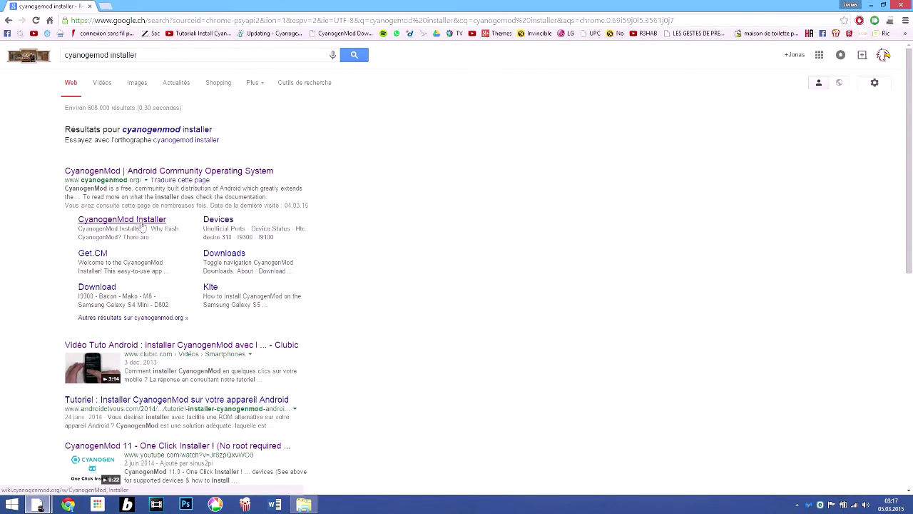
Go to the CyanogenMod website and open the CyanogenMod Installer getting-started guide at its first instruction.
{"action": "left_click", "coordinate": [119, 171]}
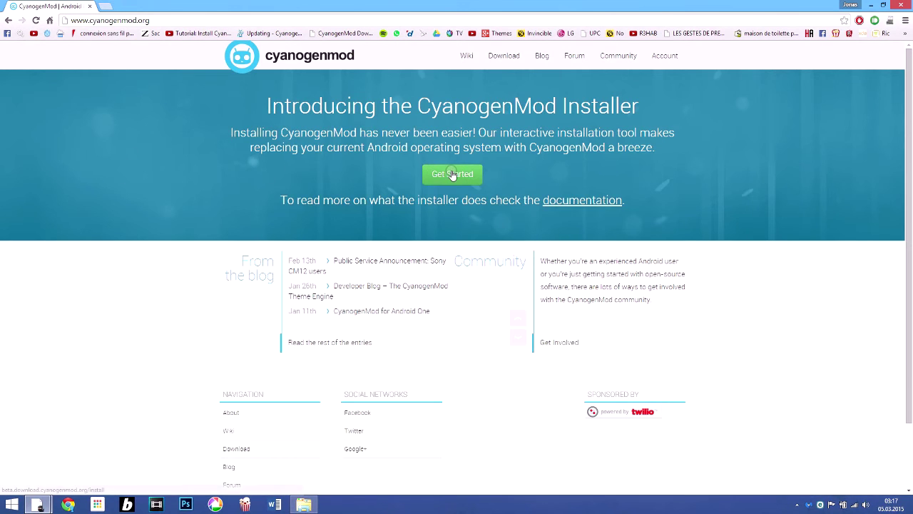
{"action": "left_click", "coordinate": [455, 179]}
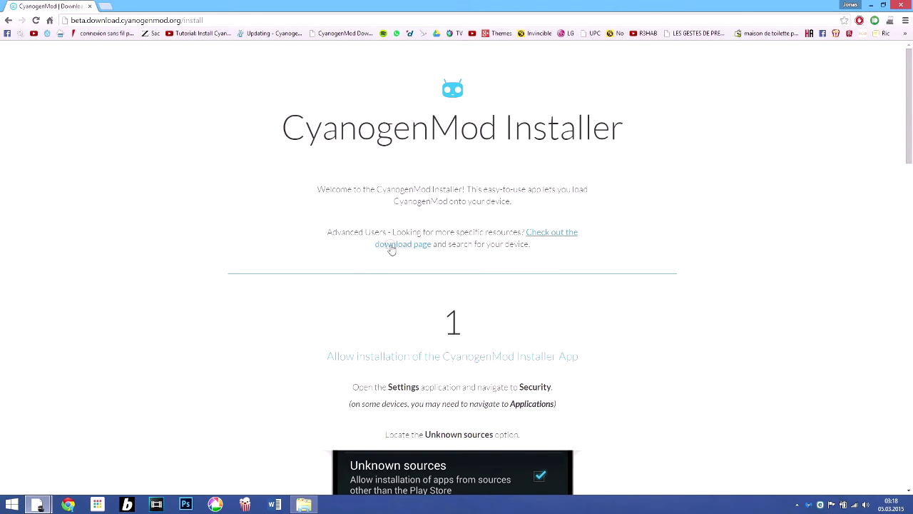
{"action": "scroll", "coordinate": [447, 204], "scroll_direction": "down", "scroll_amount": 1}
{"action": "scroll", "coordinate": [441, 187], "scroll_direction": "down", "scroll_amount": 1}
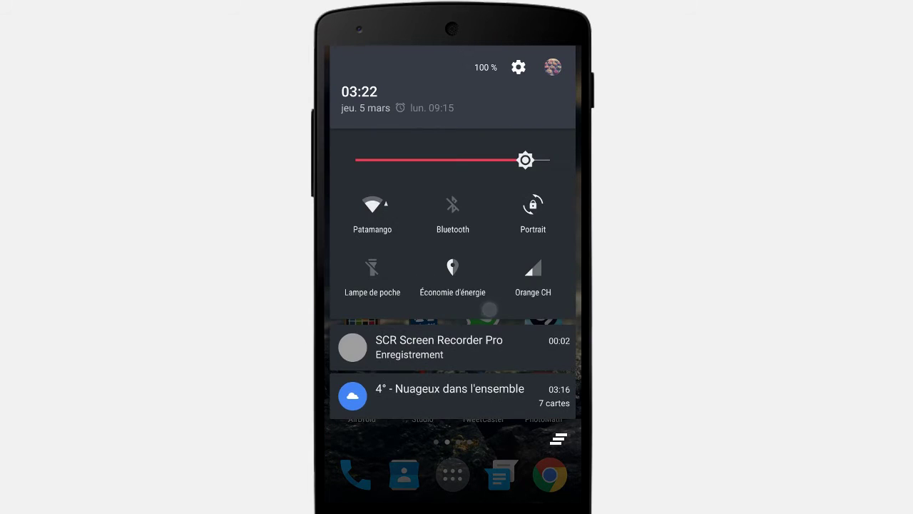
In the phone's security settings, allow installing apps from unknown sources and accept the warning.
{"action": "left_click", "coordinate": [519, 67]}
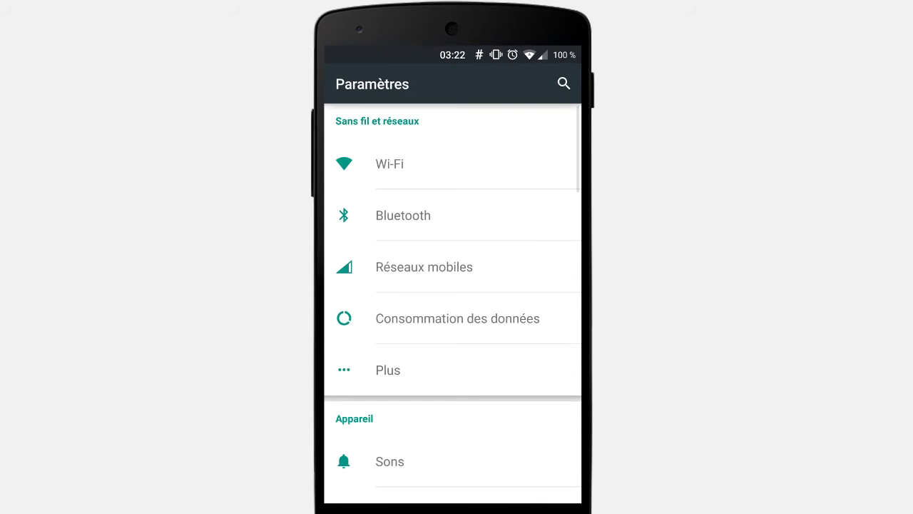
{"action": "left_click_drag", "start_coordinate": [489, 450], "coordinate": [516, 196]}
{"action": "left_click_drag", "start_coordinate": [510, 386], "coordinate": [513, 183]}
{"action": "left_click", "coordinate": [480, 294]}
{"action": "left_click_drag", "start_coordinate": [483, 437], "coordinate": [475, 189]}
{"action": "left_click", "coordinate": [473, 178]}
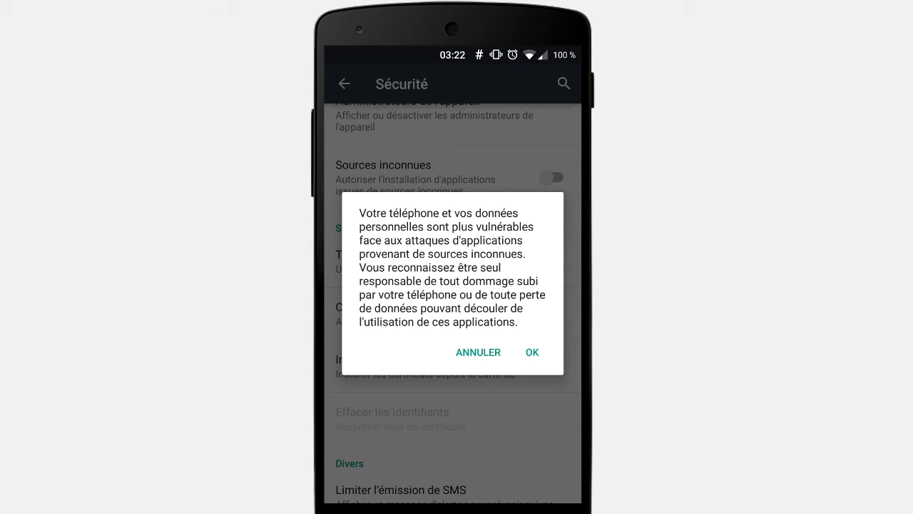
{"action": "left_click", "coordinate": [533, 352]}
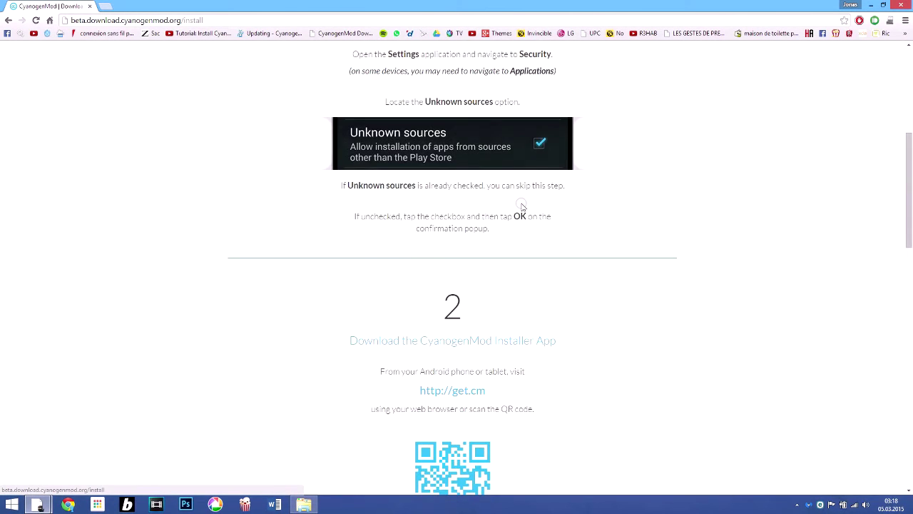
Consult step 2 of the installer guide and open get.cm in the phone's browser.
{"action": "scroll", "coordinate": [521, 206], "scroll_direction": "down", "scroll_amount": 2}
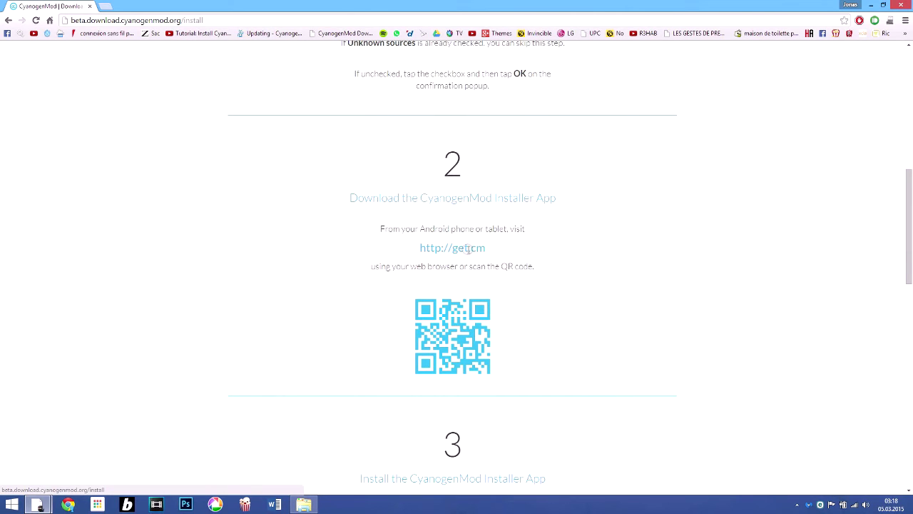
{"action": "scroll", "coordinate": [468, 248], "scroll_direction": "down", "scroll_amount": 1}
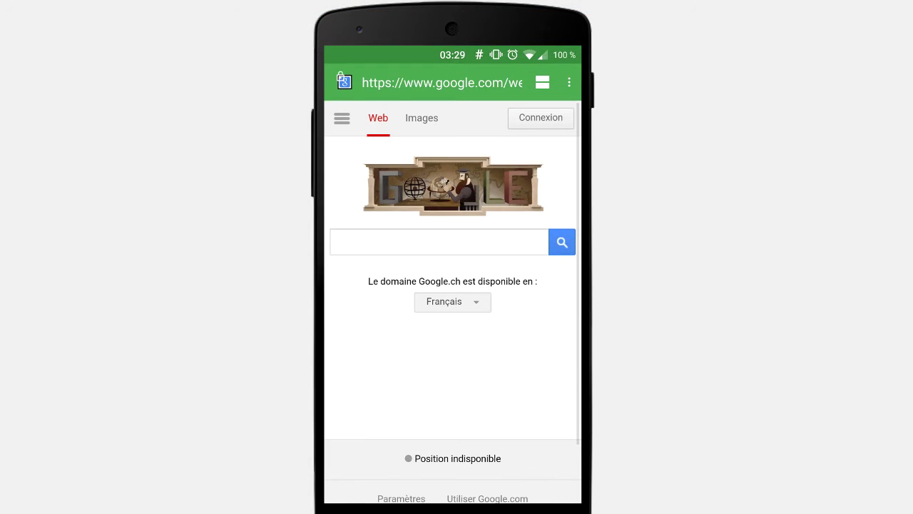
{"action": "left_click", "coordinate": [442, 82]}
{"action": "type", "text": "ge"}
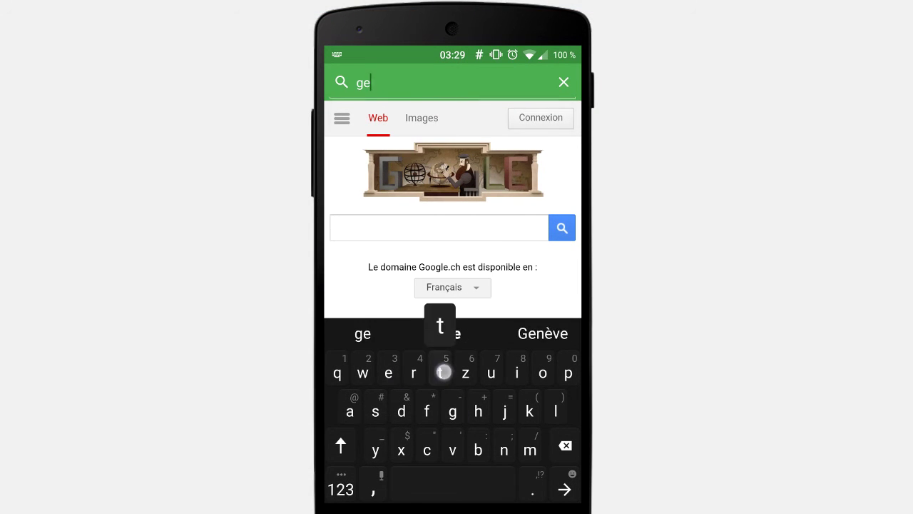
{"action": "type", "text": "t.cm"}
{"action": "key", "text": "Return"}
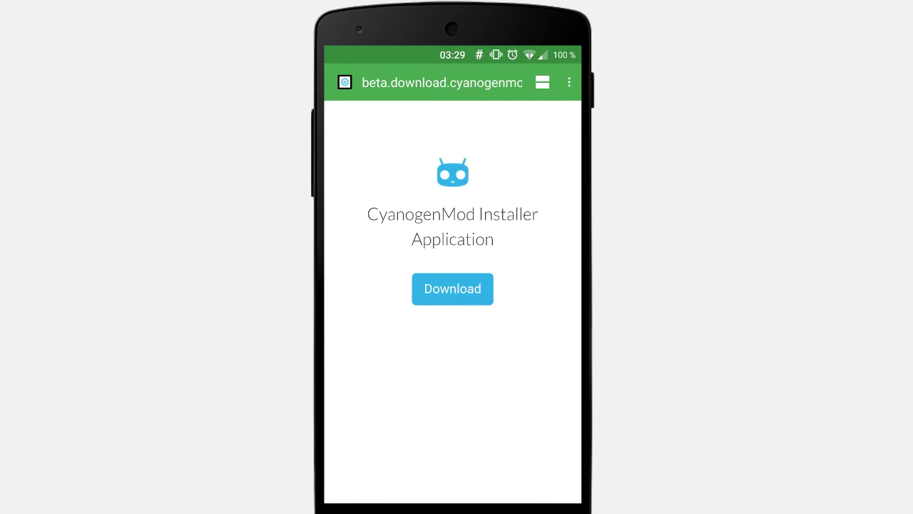
Download the CyanogenMod Installer application to the phone and check the OneClick.apk download in the notifications.
{"action": "left_click", "coordinate": [453, 288]}
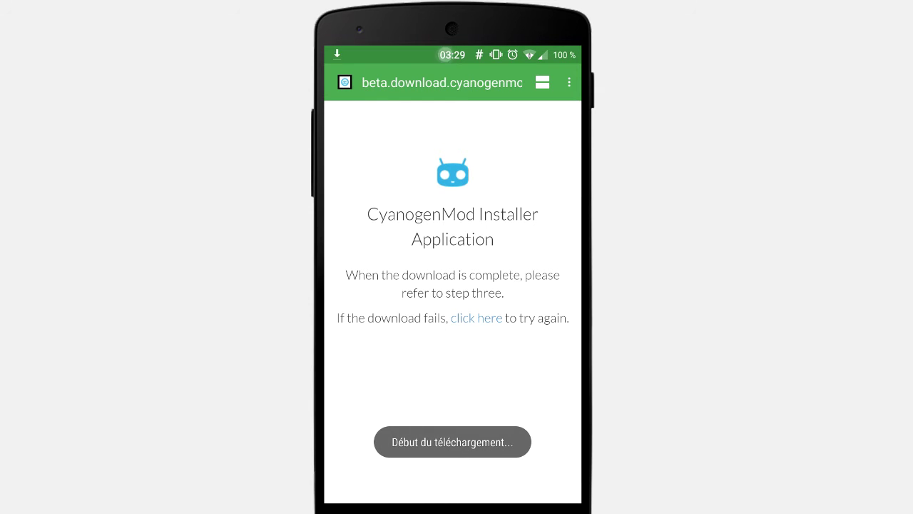
{"action": "left_click_drag", "start_coordinate": [453, 52], "coordinate": [452, 286]}
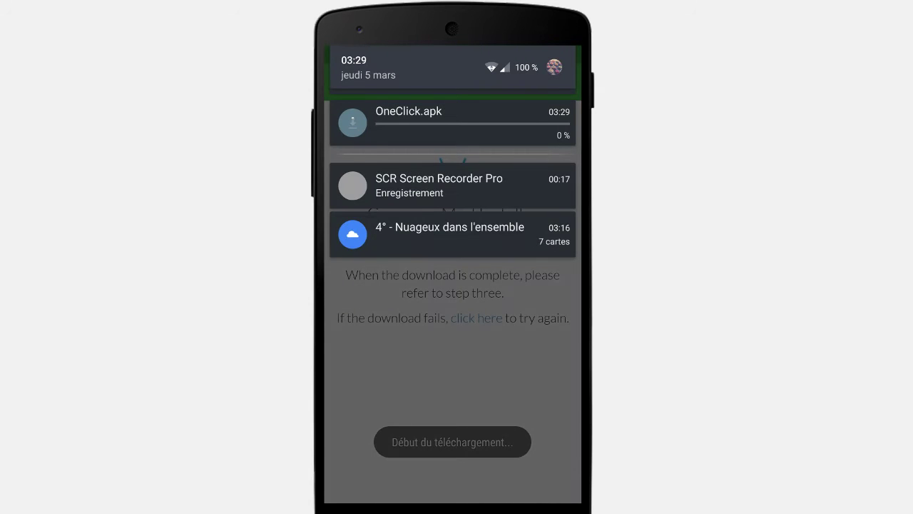
{"action": "left_click", "coordinate": [463, 123]}
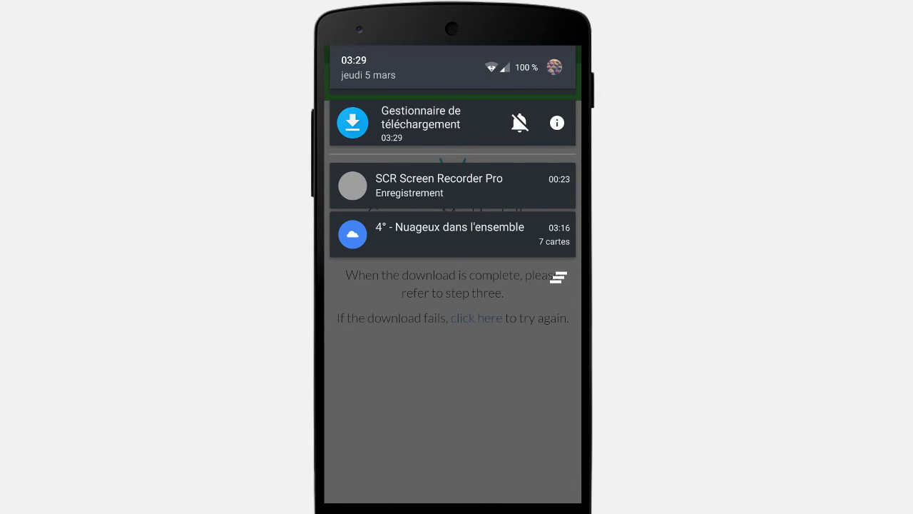
{"action": "left_click", "coordinate": [558, 277]}
{"action": "left_click_drag", "start_coordinate": [453, 47], "coordinate": [453, 285]}
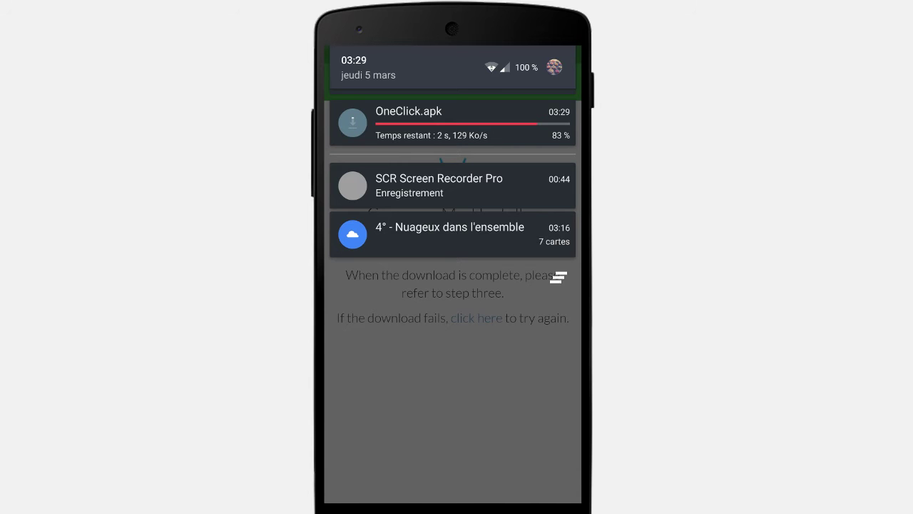
Install the downloaded OneClick.apk on the phone and launch the CyanogenMod installer.
{"action": "left_click", "coordinate": [496, 119]}
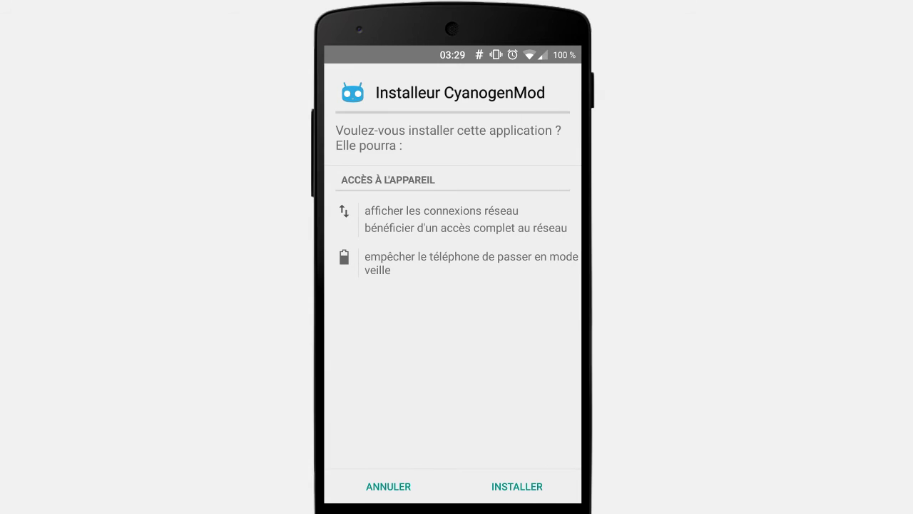
{"action": "left_click", "coordinate": [517, 486]}
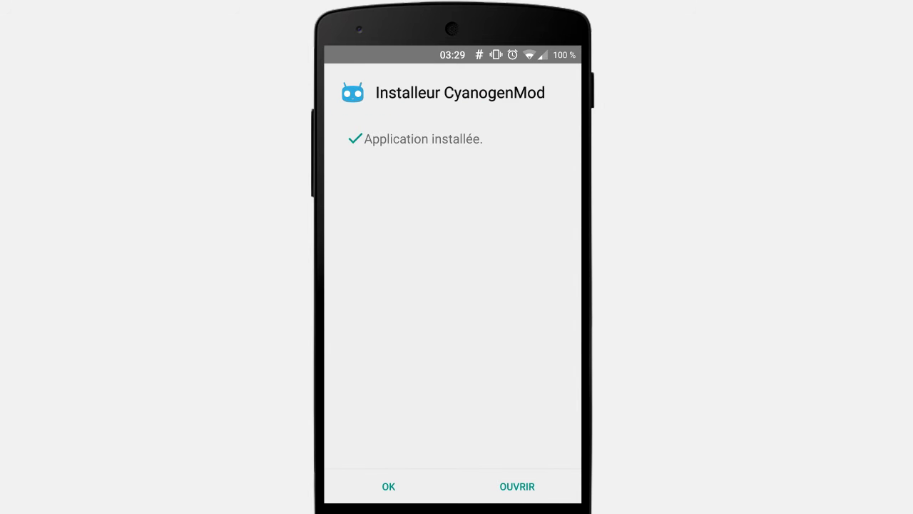
{"action": "left_click", "coordinate": [517, 486]}
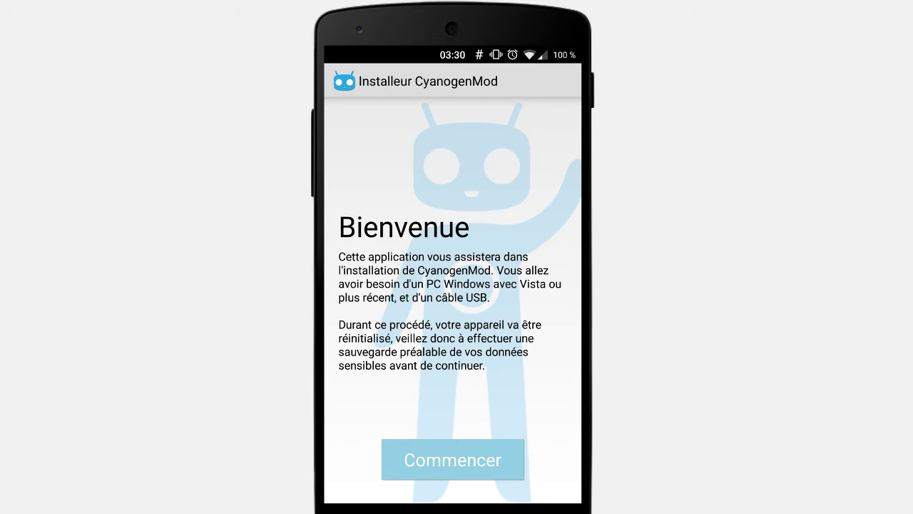
Start the phone installer's setup, enable Android debugging and set the USB computer connection to Camera (PTP).
{"action": "left_click", "coordinate": [489, 460]}
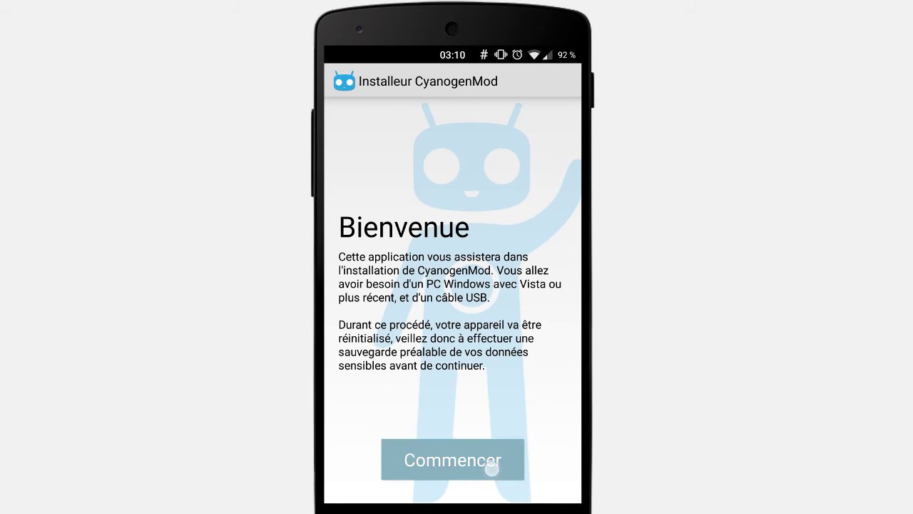
{"action": "left_click", "coordinate": [489, 456]}
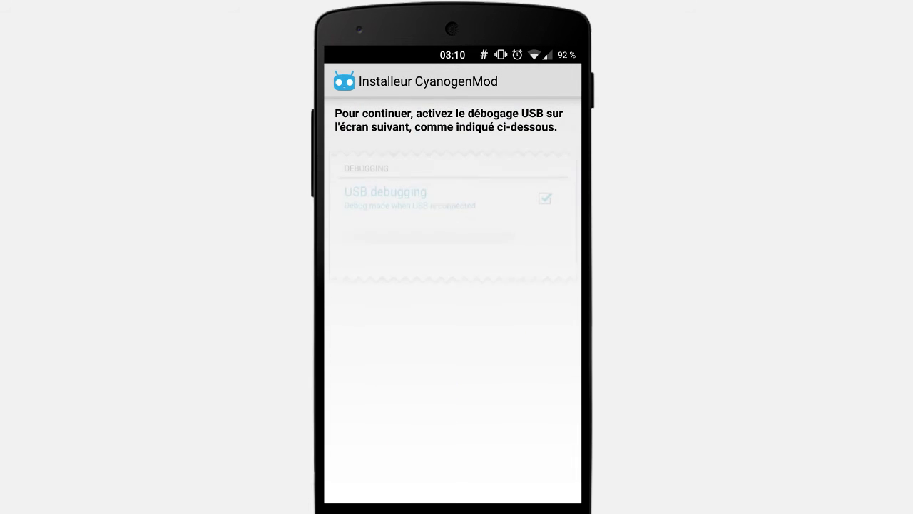
{"action": "left_click", "coordinate": [492, 463]}
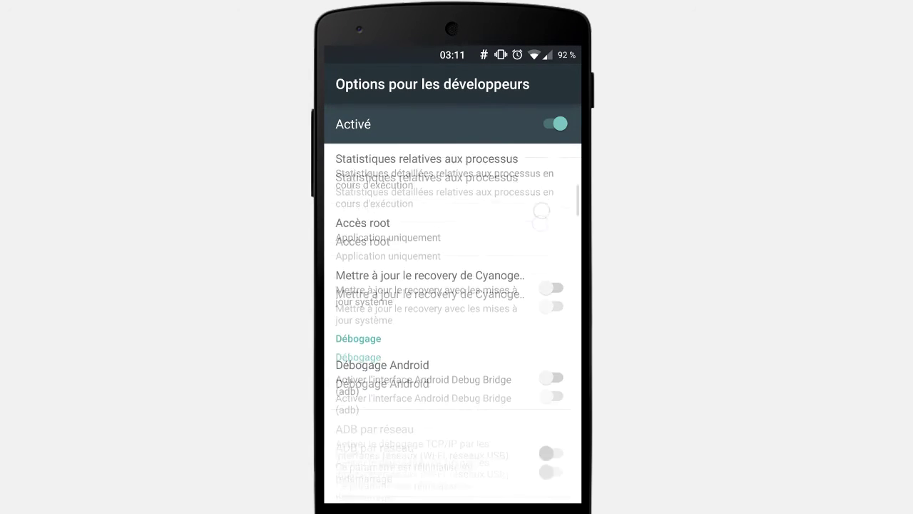
{"action": "left_click", "coordinate": [428, 321]}
{"action": "left_click", "coordinate": [532, 353]}
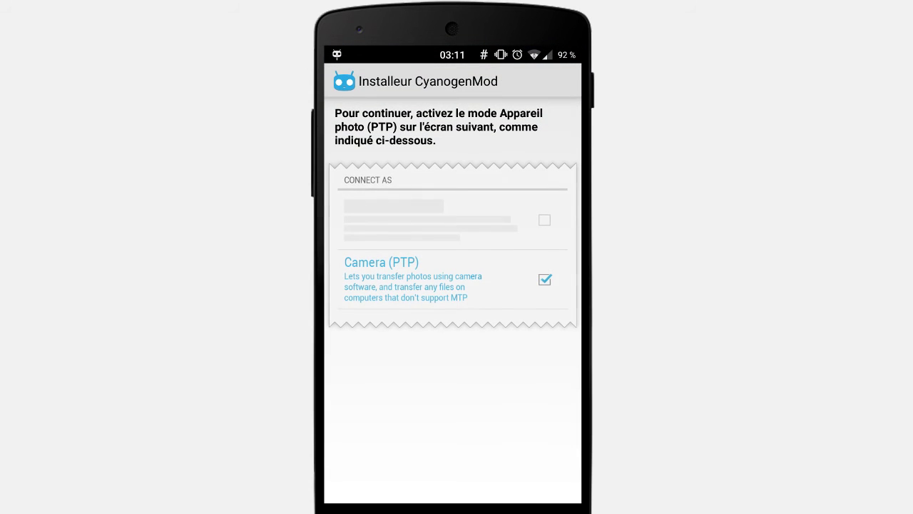
{"action": "left_click", "coordinate": [487, 460]}
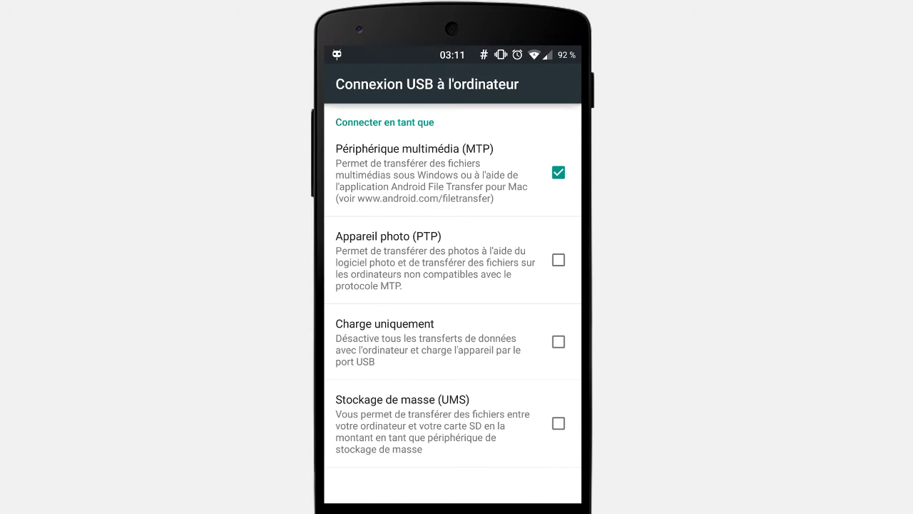
{"action": "left_click", "coordinate": [524, 270]}
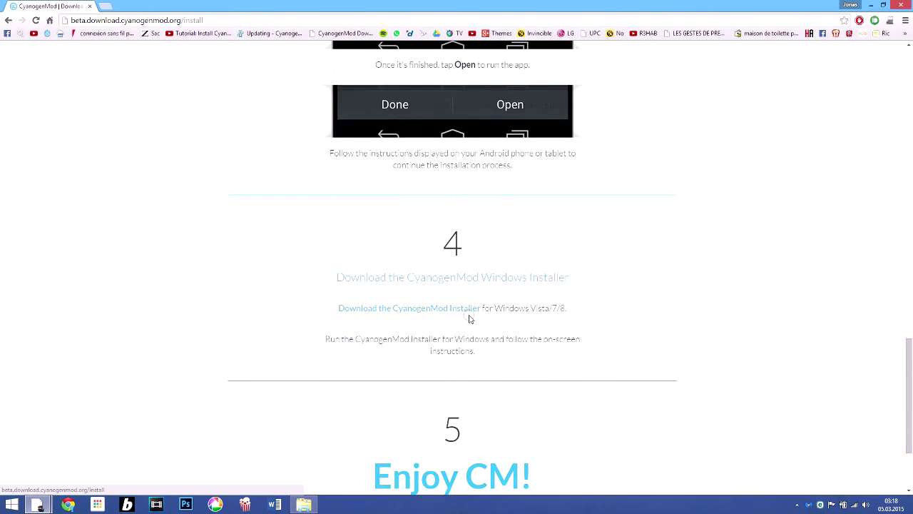
Download CMInstaller.msi for Windows from step 4 of the guide, run it and minimize the browser.
{"action": "scroll", "coordinate": [470, 319], "scroll_direction": "down", "scroll_amount": 1}
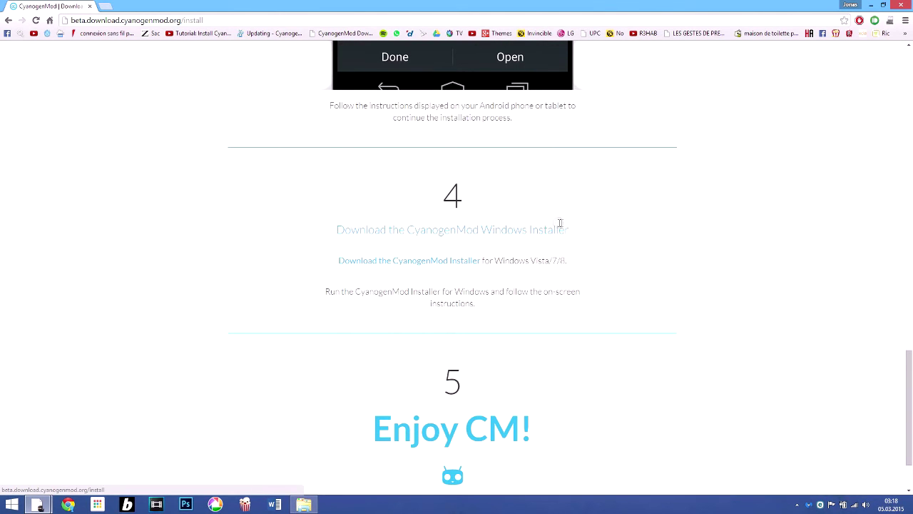
{"action": "left_click", "coordinate": [418, 265]}
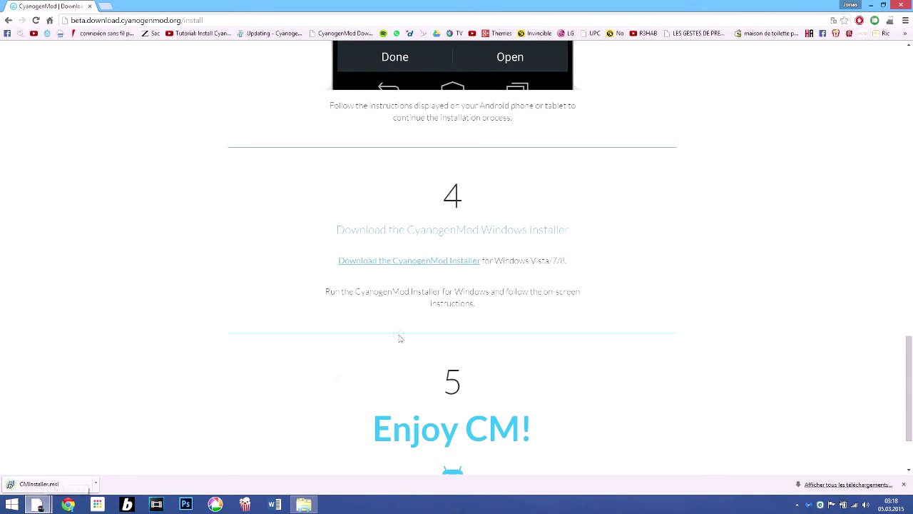
{"action": "scroll", "coordinate": [259, 368], "scroll_direction": "down", "scroll_amount": 2}
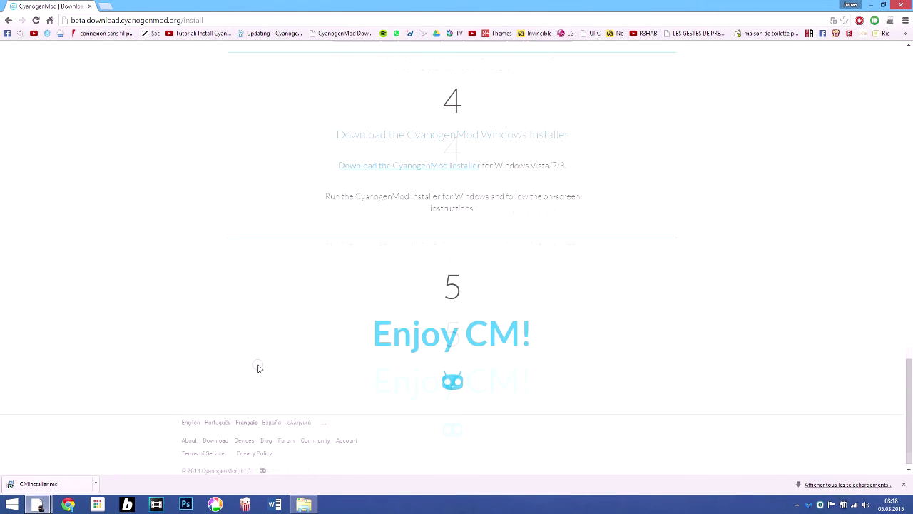
{"action": "left_click", "coordinate": [32, 483]}
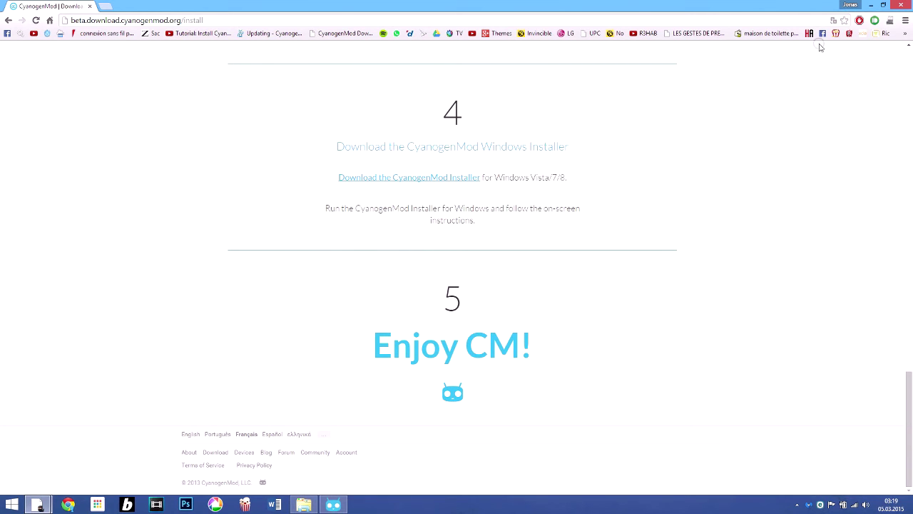
{"action": "left_click", "coordinate": [871, 5]}
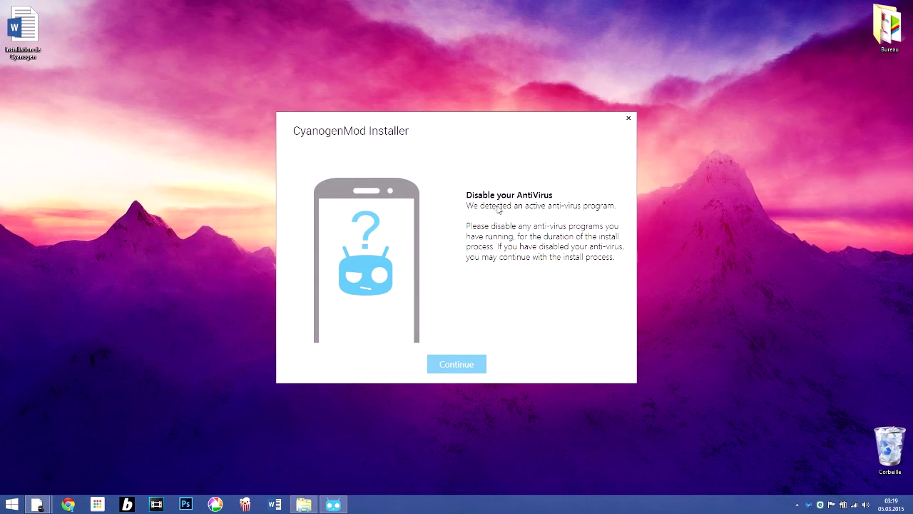
Temporarily disable the ESET Smart Security 8 antivirus protection and confirm the deactivation.
{"action": "right_click", "coordinate": [823, 506]}
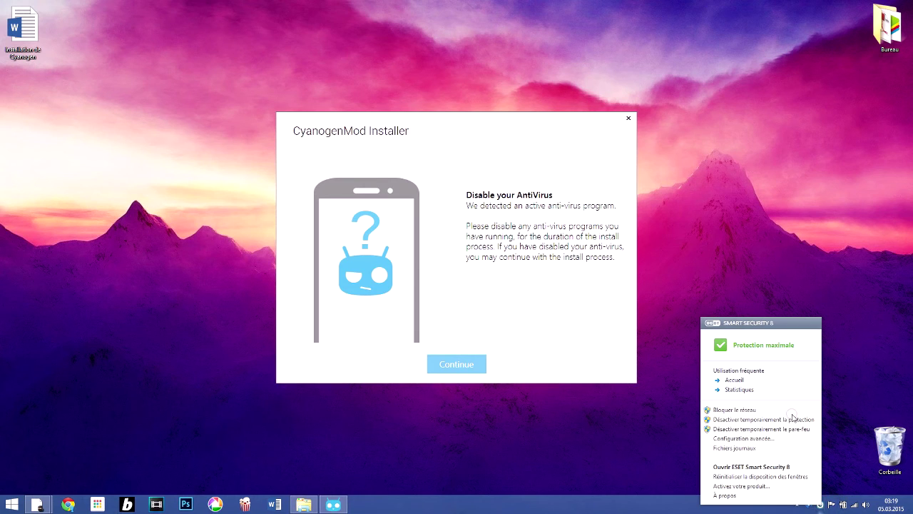
{"action": "left_click", "coordinate": [738, 421]}
{"action": "left_click", "coordinate": [495, 270]}
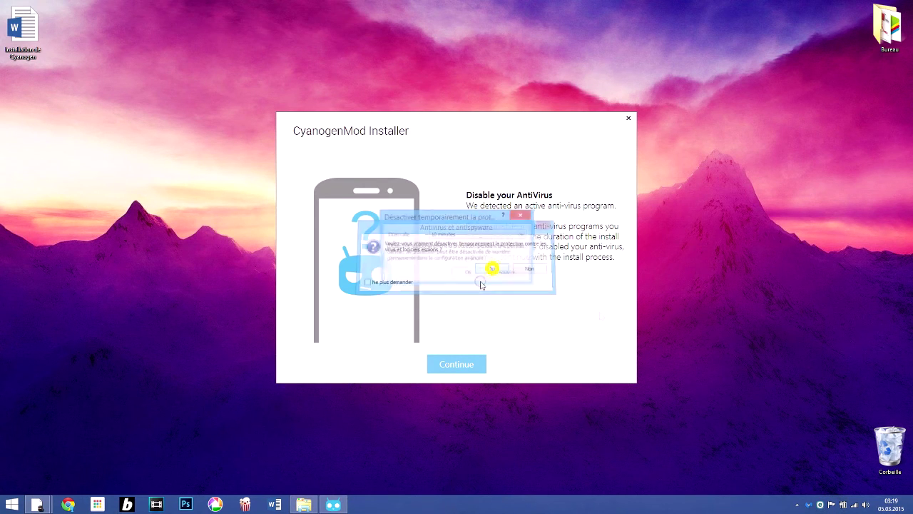
{"action": "left_click", "coordinate": [466, 272]}
{"action": "right_click", "coordinate": [809, 504]}
{"action": "left_click", "coordinate": [816, 418]}
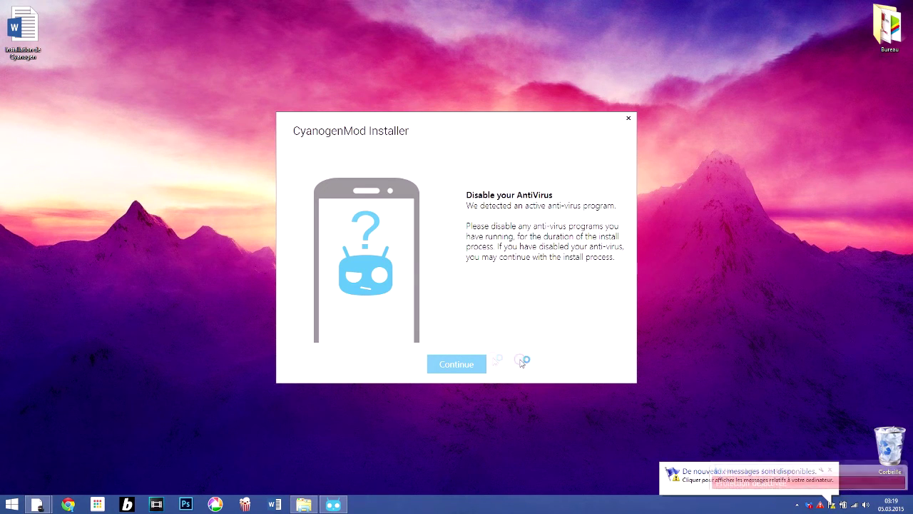
Continue past the antivirus notice and start installing CyanogenMod on the Samsung Galaxy S III (Intl).
{"action": "left_click", "coordinate": [457, 364]}
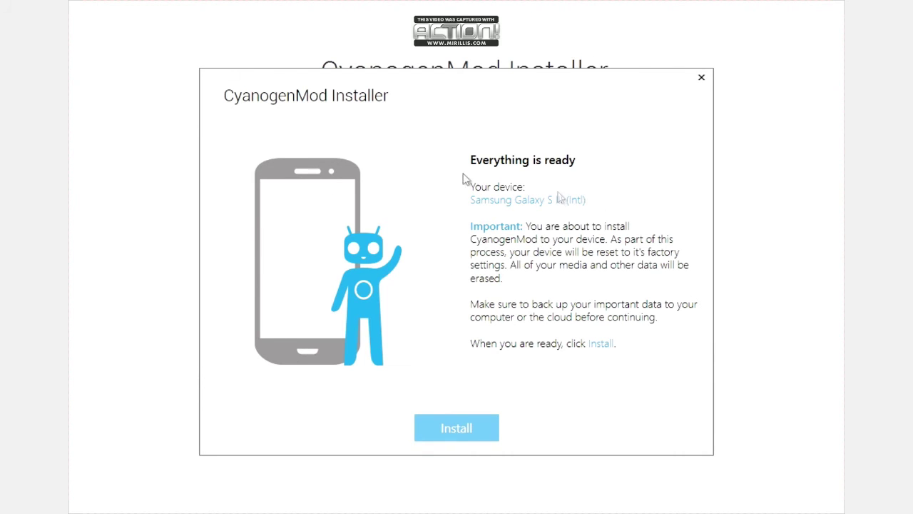
{"action": "left_click_drag", "start_coordinate": [306, 107], "coordinate": [361, 111]}
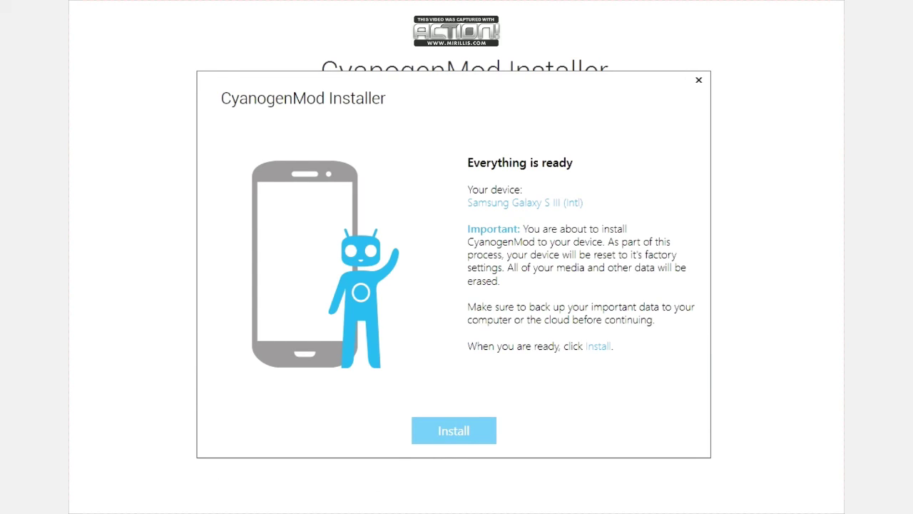
{"action": "left_click", "coordinate": [472, 437]}
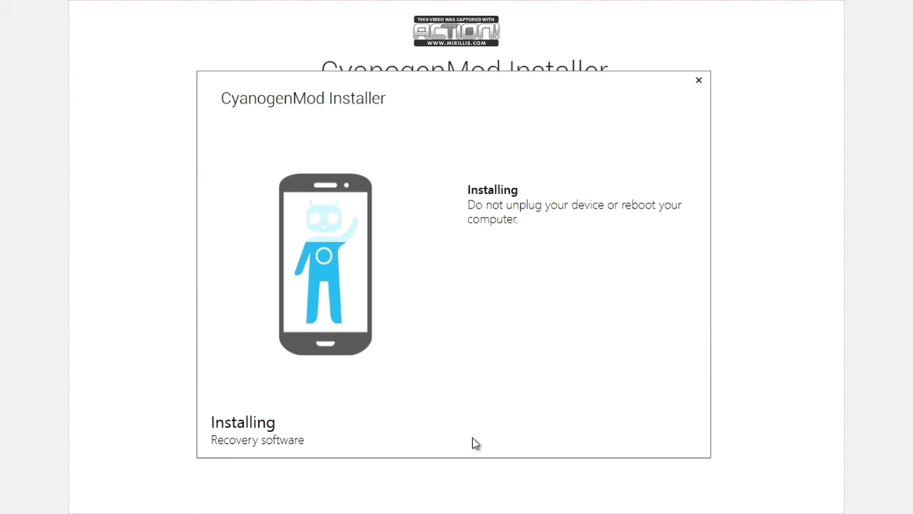